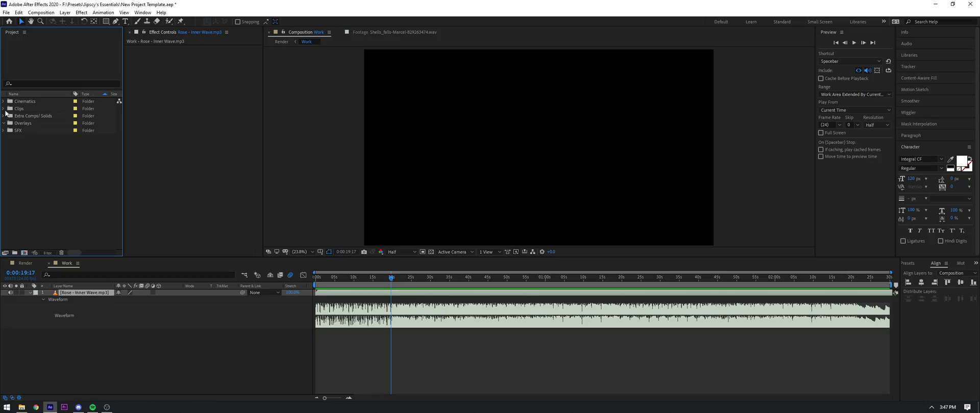
left_click(3, 109)
left_click_drag(35, 123, 72, 317)
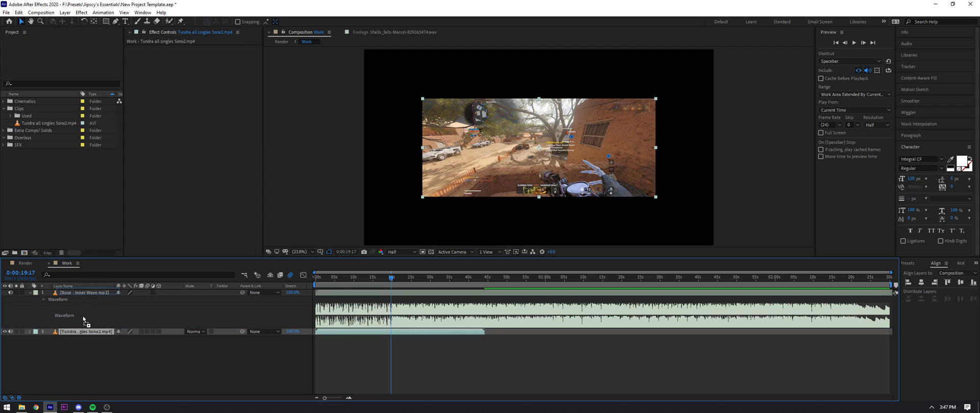
key("Delete")
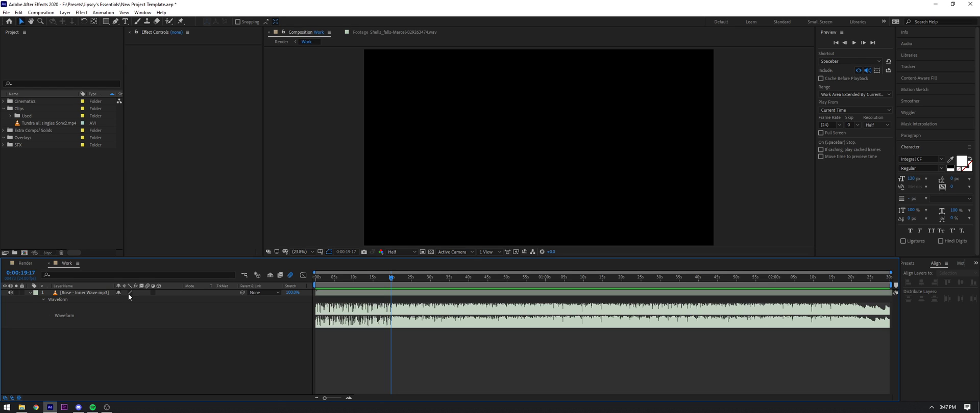
- Play the Rose - Inner Wave.mp3 music from about 18 s and examine its waveform around the beat at 0:00:19:17
left_click(84, 293)
key("equal")
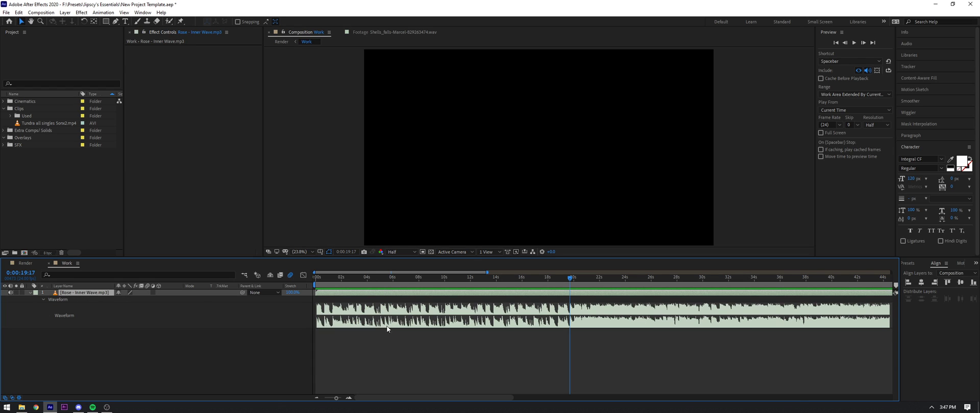
key("l")
key("l")
left_click_drag(570, 280, 556, 282)
key("l")
key("l")
left_click(5, 145)
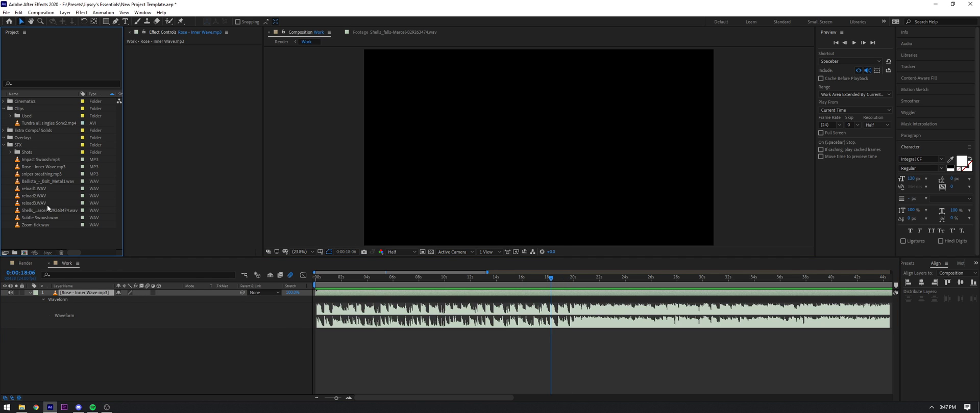
left_click_drag(556, 281, 556, 277)
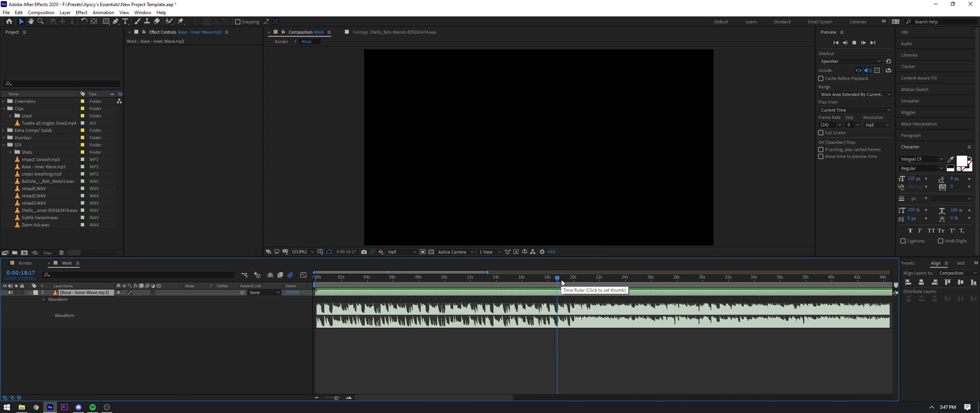
key("space")
left_click(574, 345)
left_click_drag(564, 278, 570, 278)
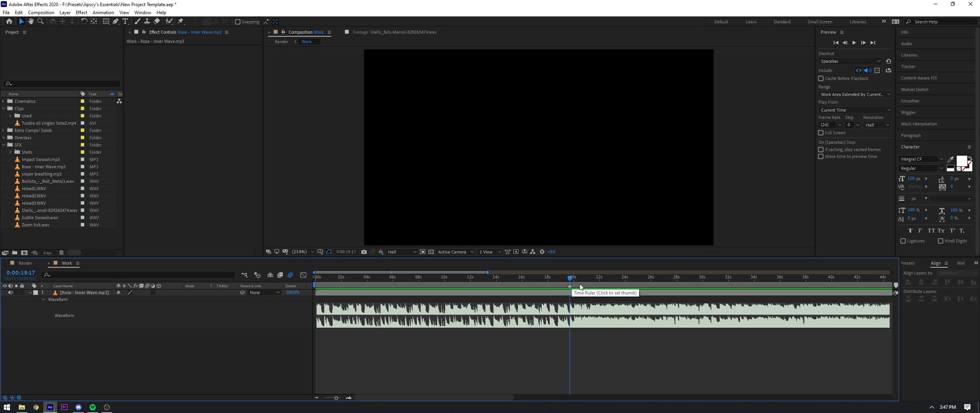
- Locate the music's beat drop just before 20 s on the waveform and place the playhead at 0:00:19:17
left_click(606, 279)
key("KP_Multiply")
left_click_drag(577, 279, 571, 279)
scroll(570, 280, "up", 1)
left_click_drag(595, 316, 534, 339)
left_click(537, 295)
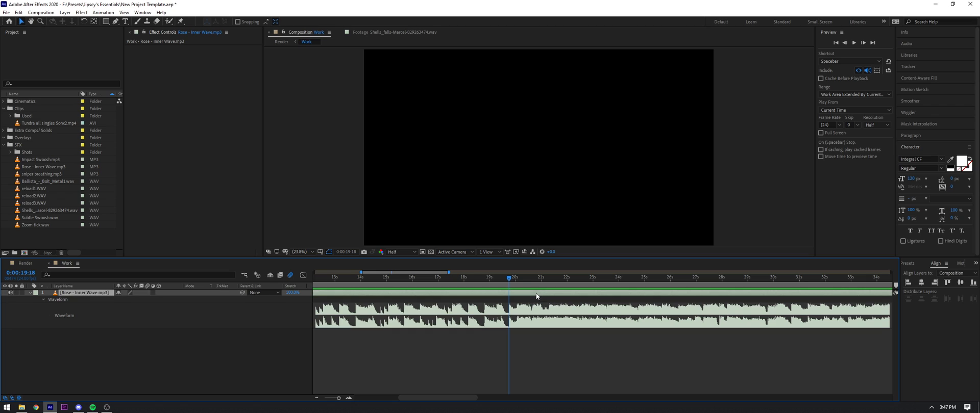
left_click_drag(511, 277, 484, 278)
left_click_drag(490, 318, 448, 310)
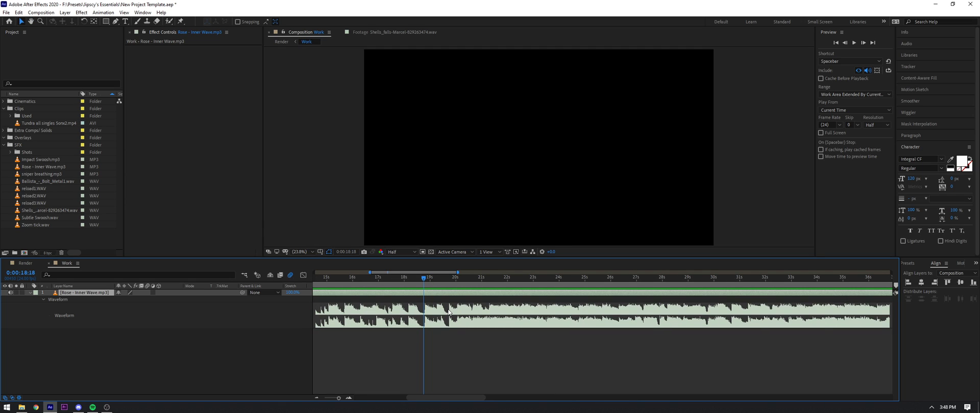
scroll(448, 325, "down", 3)
scroll(448, 325, "up", 3)
left_click_drag(388, 279, 444, 278)
left_click_drag(459, 325, 394, 313)
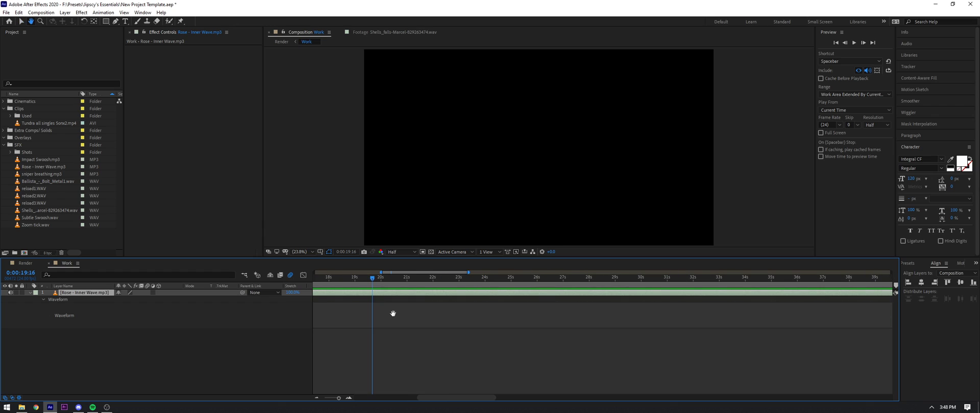
left_click(373, 277)
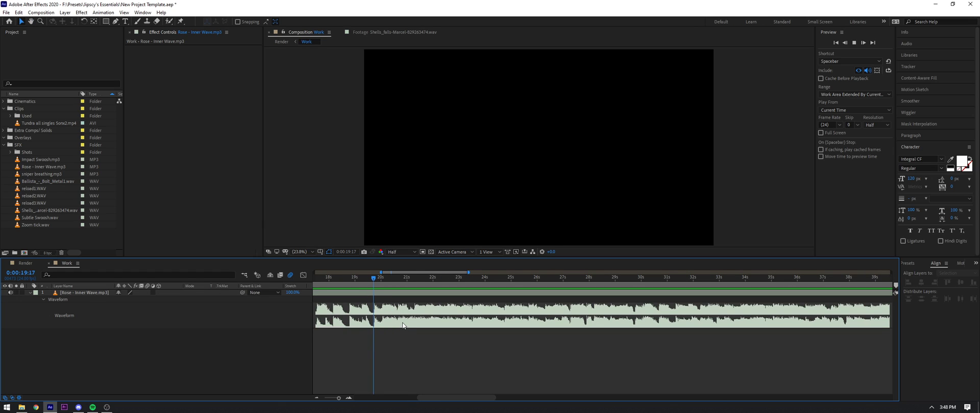
- Add the Tundra gameplay clip above the music layer and slide it earlier so a scoped shot lands at 0:00:21:06
left_click_drag(48, 123, 56, 291)
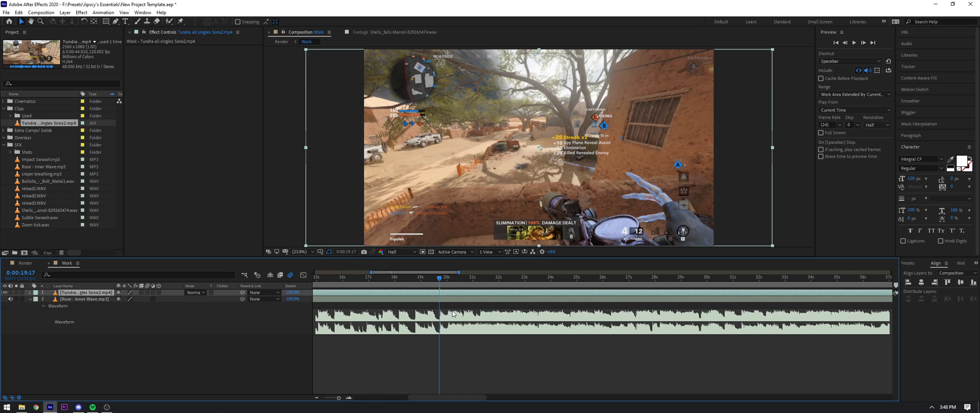
key("space")
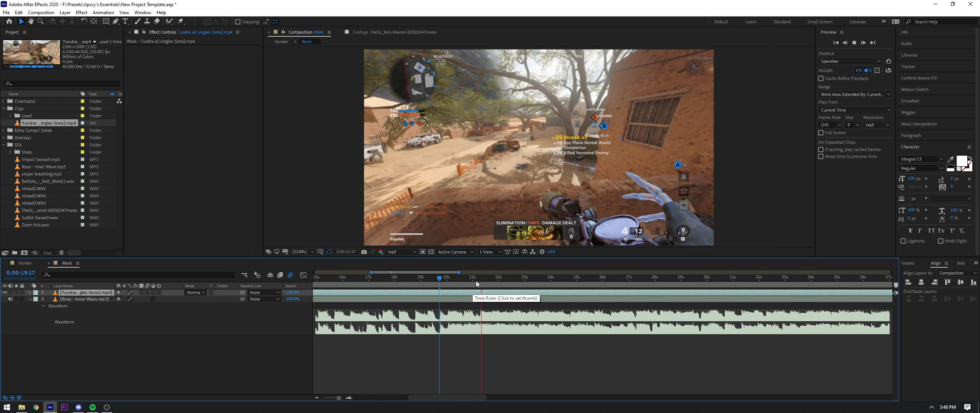
left_click(480, 283)
left_click_drag(616, 295, 458, 294)
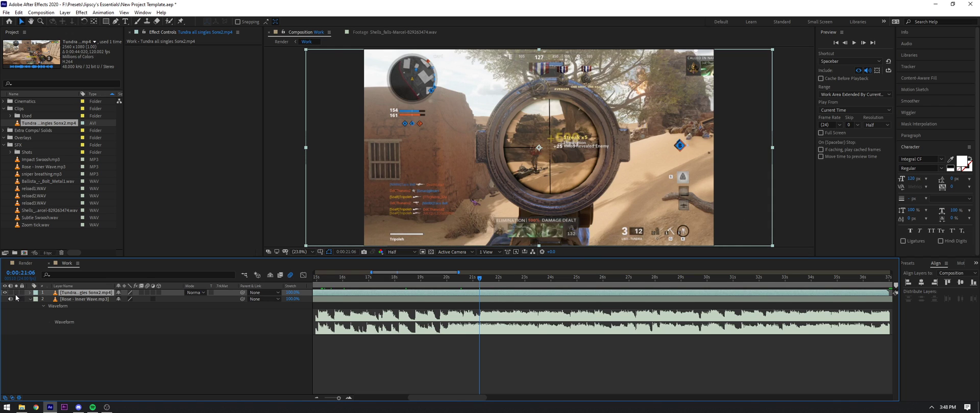
left_click_drag(469, 294, 463, 293)
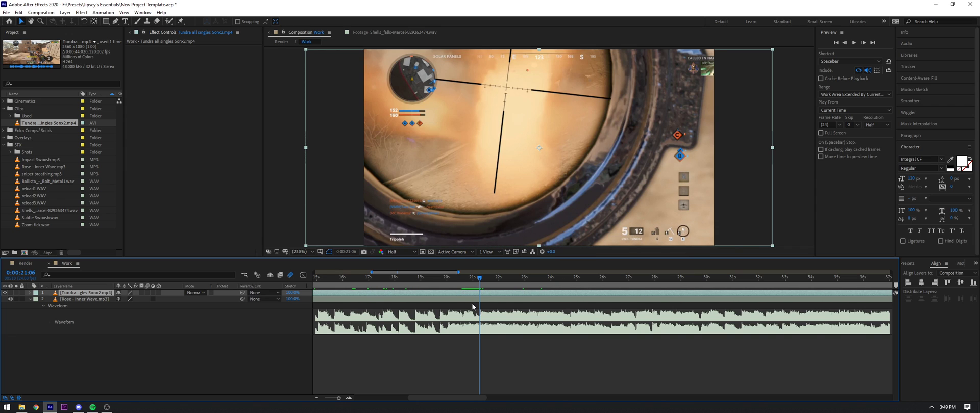
- Split the gameplay clip at 0:00:21:06 and remove the footage before 0:00:19:17 from its first segment
key("ctrl+shift+d")
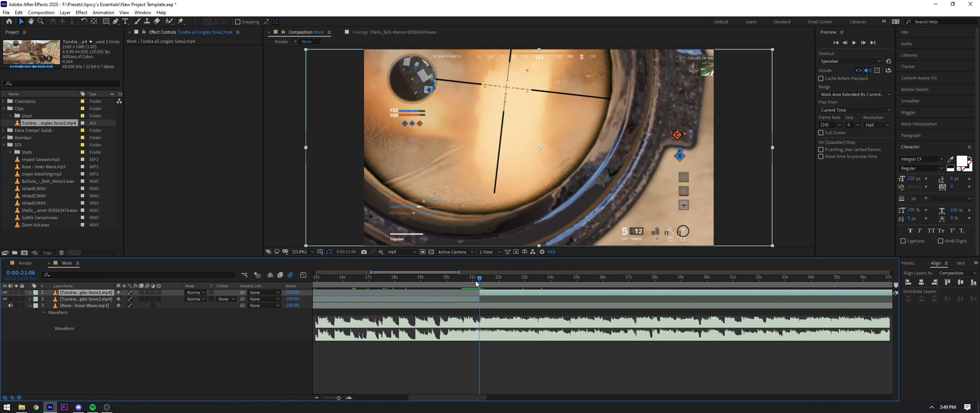
left_click_drag(480, 280, 439, 280)
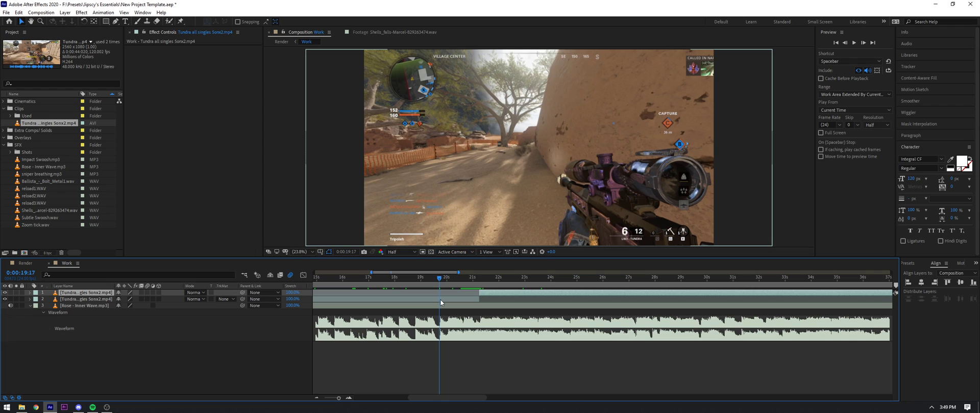
key("space")
left_click(446, 299)
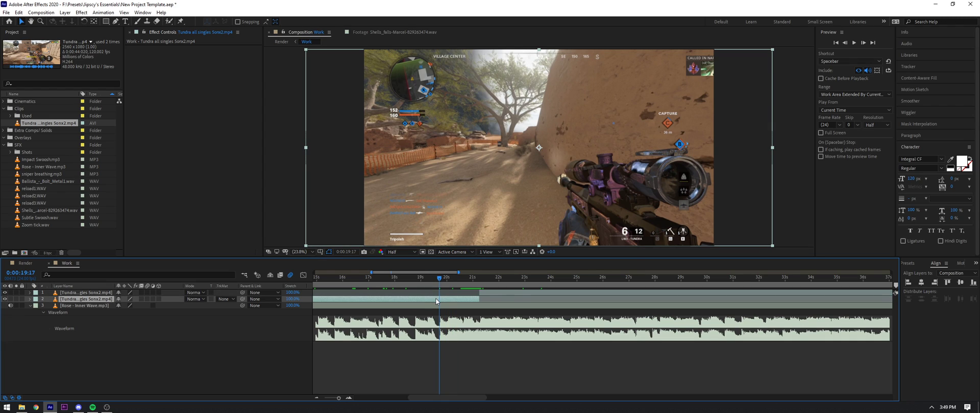
key("ctrl+shift+d")
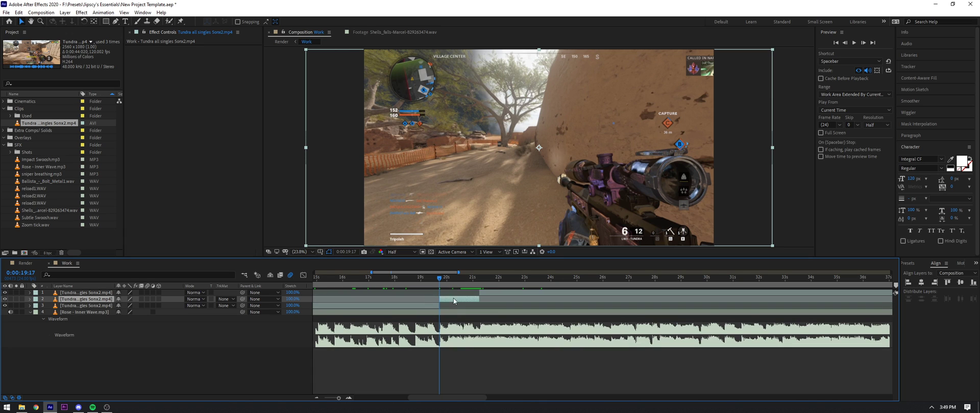
left_click(418, 306)
key("Delete")
- Split the gameplay footage after 0:00:21:06 at each following shot into six consecutive segments
left_click_drag(427, 279, 480, 279)
key("minus")
left_click_drag(503, 306, 449, 306)
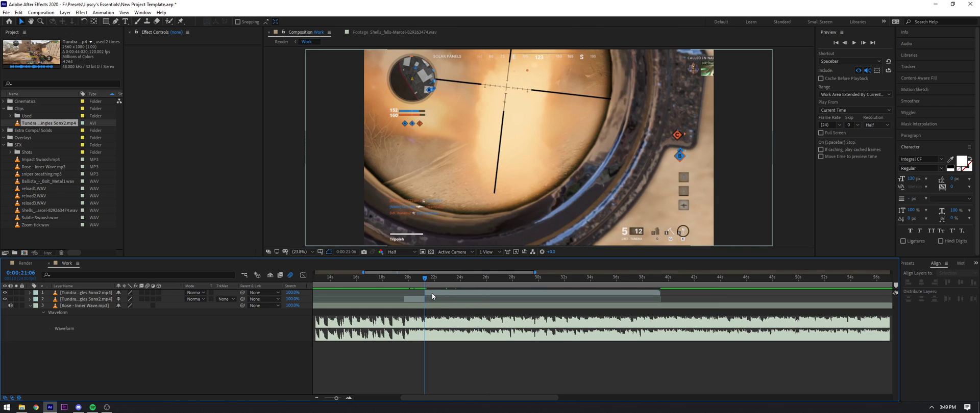
left_click(432, 293)
key("equal")
left_click_drag(422, 284, 450, 280)
key("ctrl+shift+d")
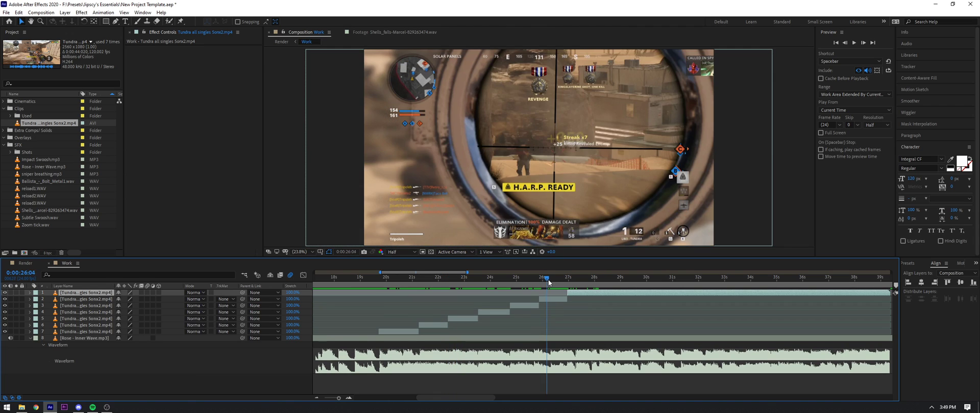
- Move the third gameplay segment to start on the beat at 0:00:22:13 and preview the cut
left_click_drag(548, 280, 418, 290)
scroll(423, 326, "up", 1)
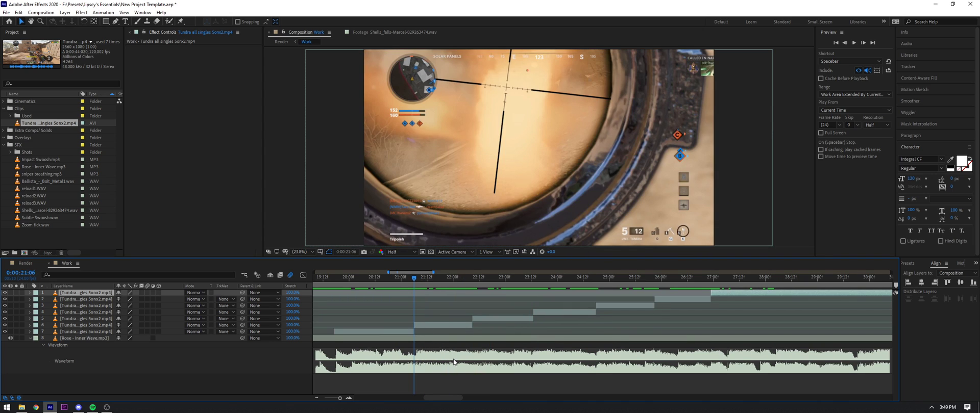
left_click(443, 384)
key("minus")
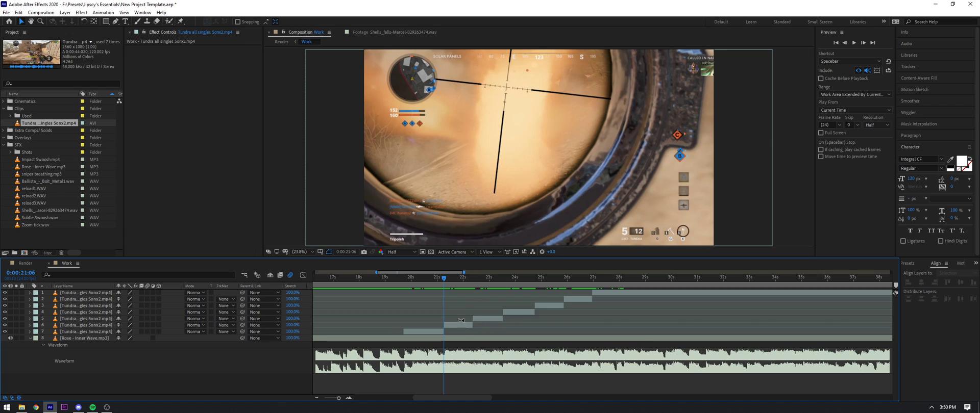
left_click(476, 280)
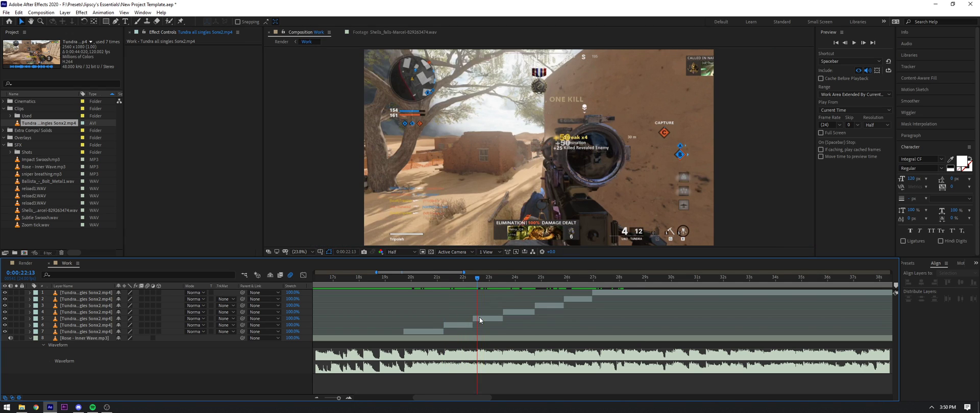
left_click_drag(480, 320, 484, 320)
key("space")
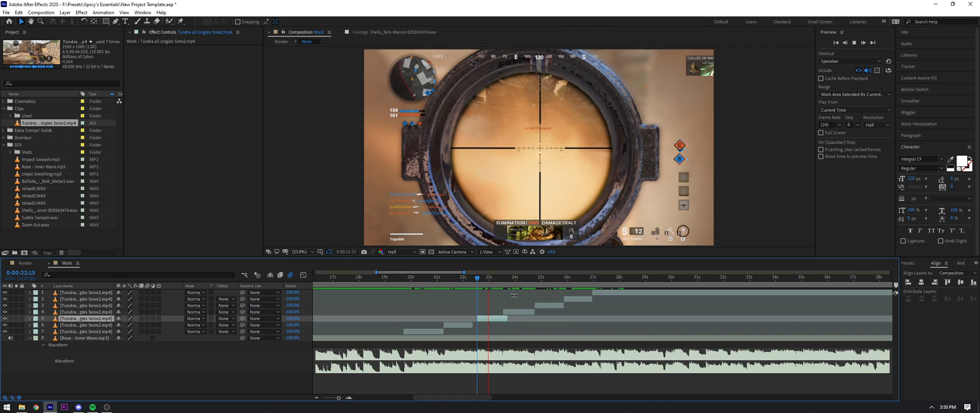
- Move the fourth, fifth and sixth gameplay segments to start at 0:00:23:19, 0:00:25:01 and 0:00:26:07
left_click(509, 278)
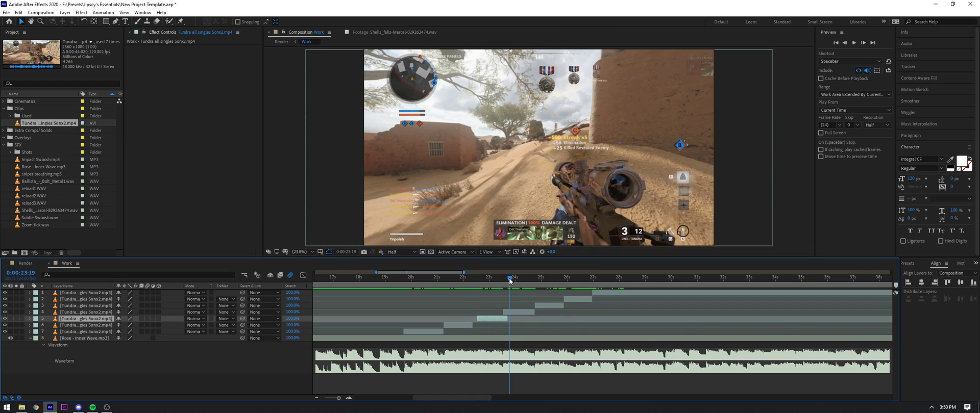
left_click(542, 278)
left_click(544, 306)
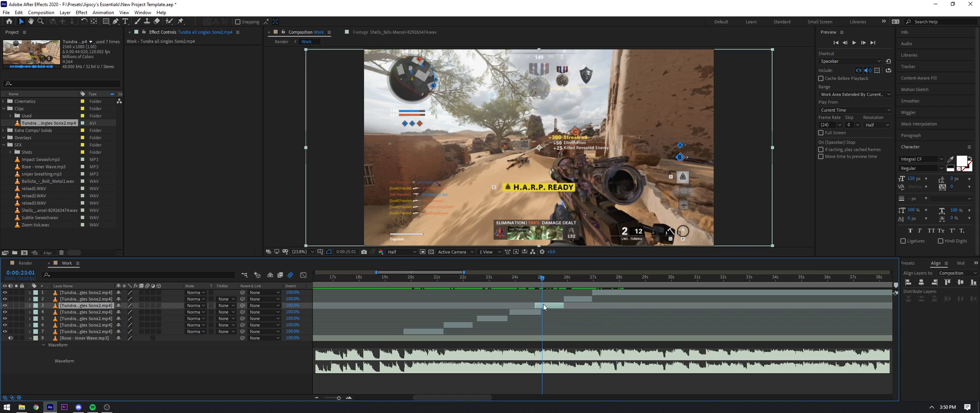
left_click_drag(544, 306, 550, 306)
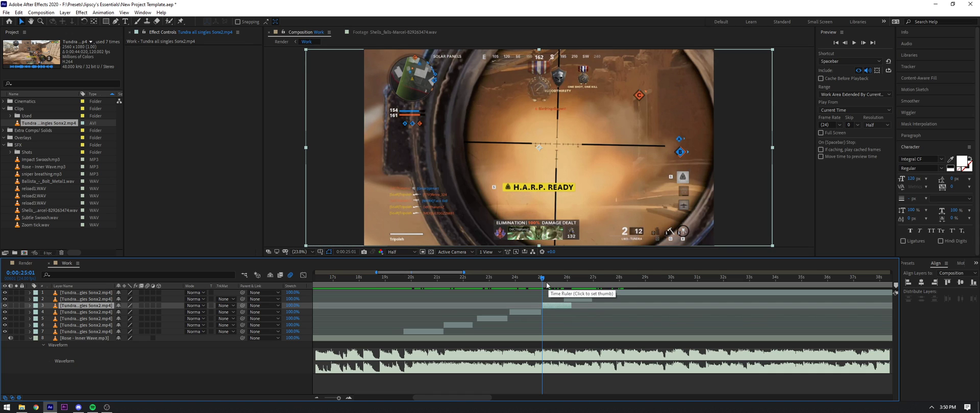
key("bracketleft")
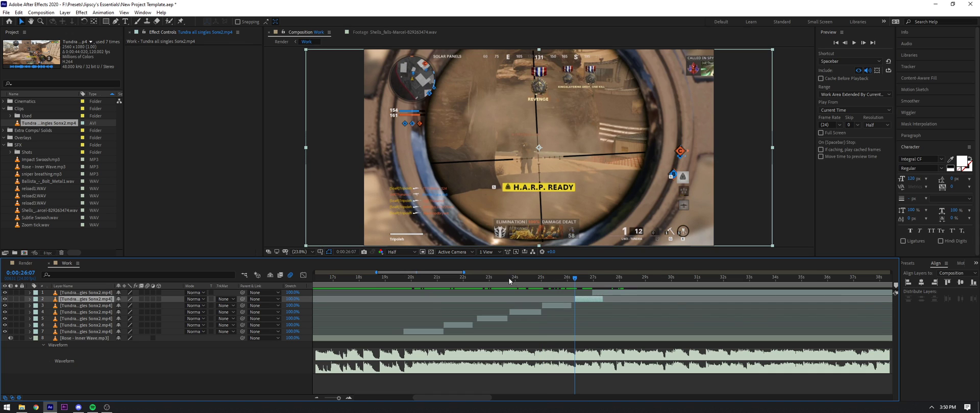
- Check the sixth segment's cut against the music waveform at 0:00:26:07 and play the sequence from 0:00:25:18
left_click_drag(497, 279, 486, 279)
left_click_drag(558, 280, 575, 281)
key("equal")
key("equal")
key("minus")
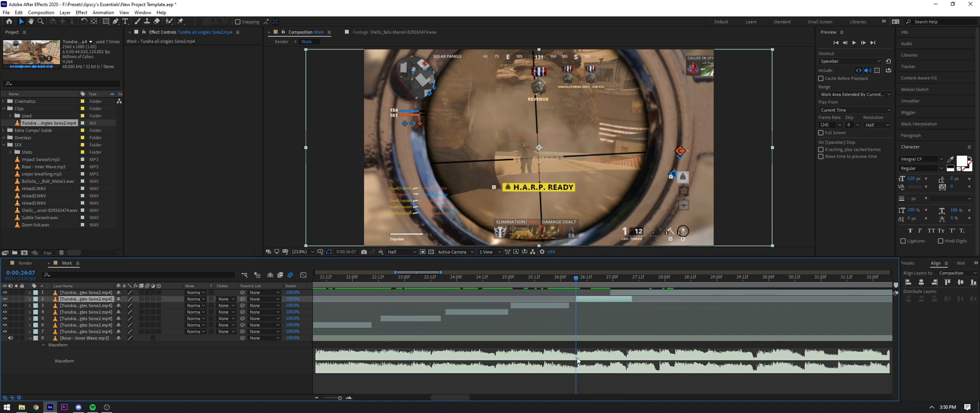
left_click(591, 296)
key("bracketright")
key("bracketleft")
key("bracketright")
key("bracketleft")
key("bracketright")
key("bracketleft")
key("bracketright")
key("bracketleft")
left_click(548, 280)
key("space")
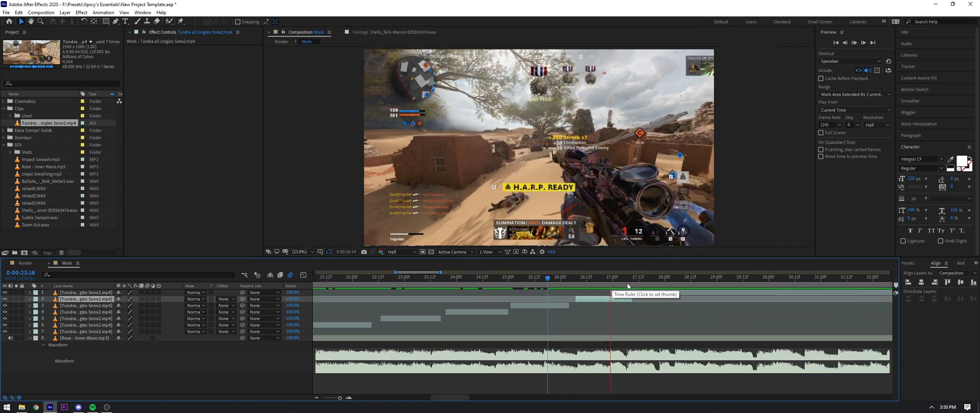
- Move the last gameplay segment to start on the beat at 0:00:27:13
left_click(639, 278)
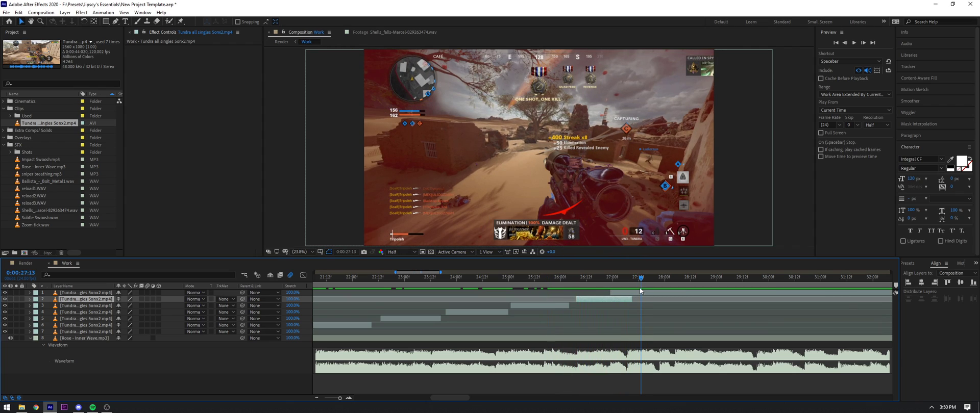
left_click(638, 293)
key("bracketleft")
scroll(647, 311, "down", 1)
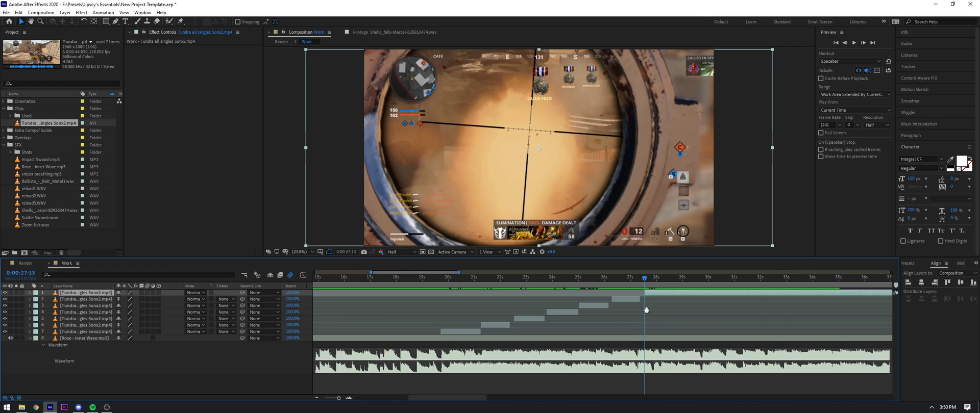
left_click_drag(646, 310, 535, 290)
left_click_drag(610, 277, 616, 275)
left_click_drag(628, 308, 485, 308)
key("v")
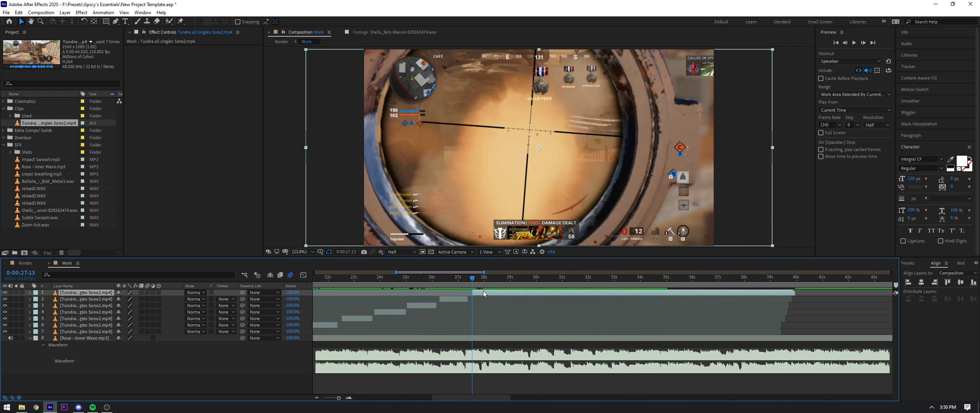
- Preview the last gameplay segment, split it at 0:00:28:19 and delete the remaining footage after the cut
key("space")
left_click(506, 281)
key("Page_Up")
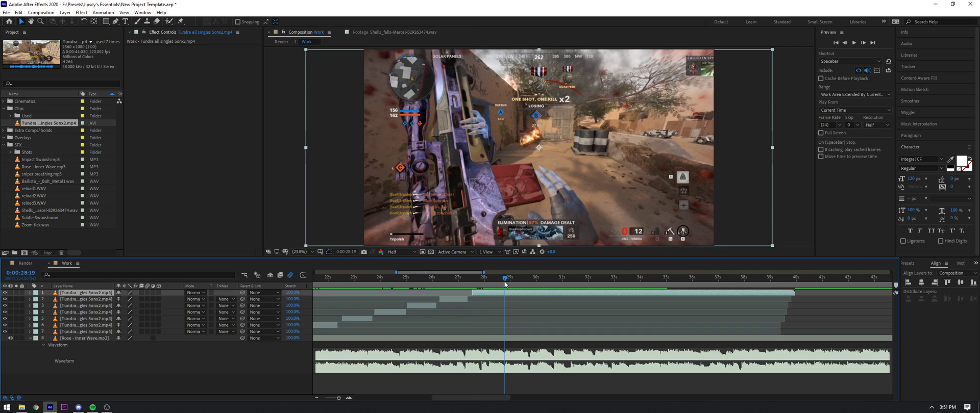
key("ctrl+shift+d")
key("Delete")
left_click_drag(471, 280, 505, 282)
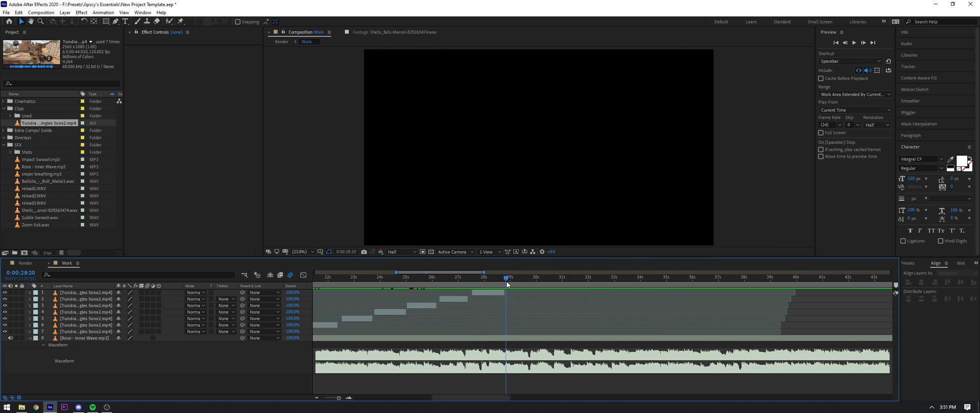
- Apply the Twixtor Pro effect to the first gameplay segment, which starts at 0:00:19:17
left_click_drag(474, 279, 383, 280)
left_click(396, 331)
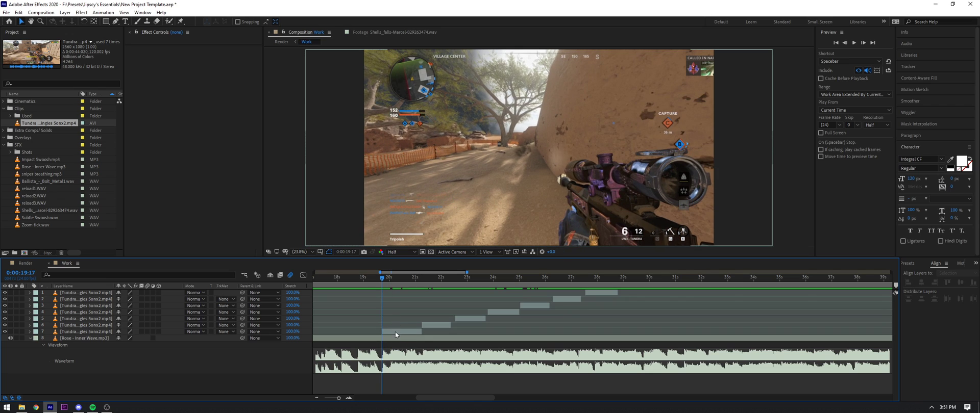
key("ctrl+space")
key("Escape")
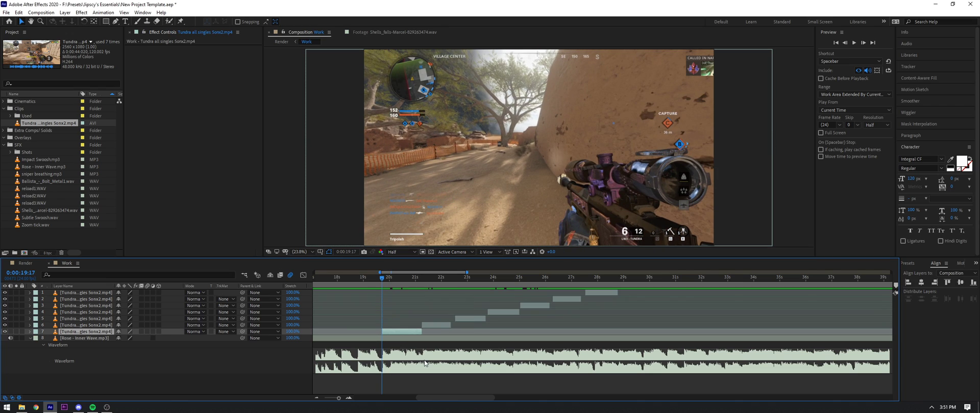
left_click(912, 265)
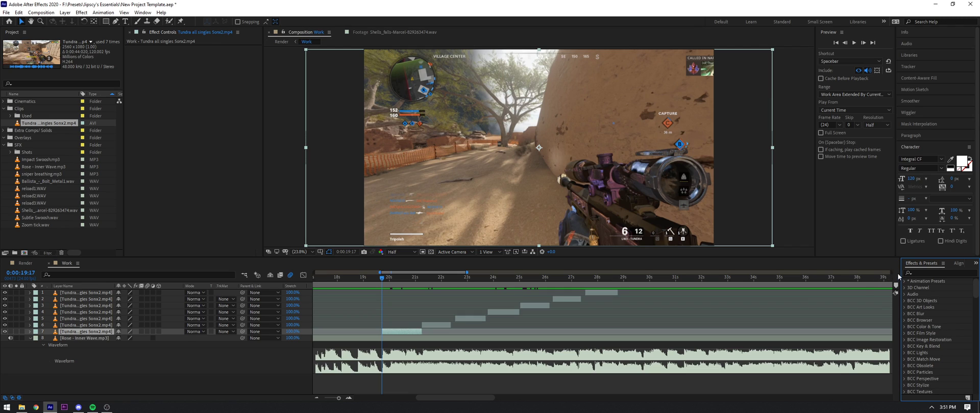
left_click_drag(898, 277, 850, 277)
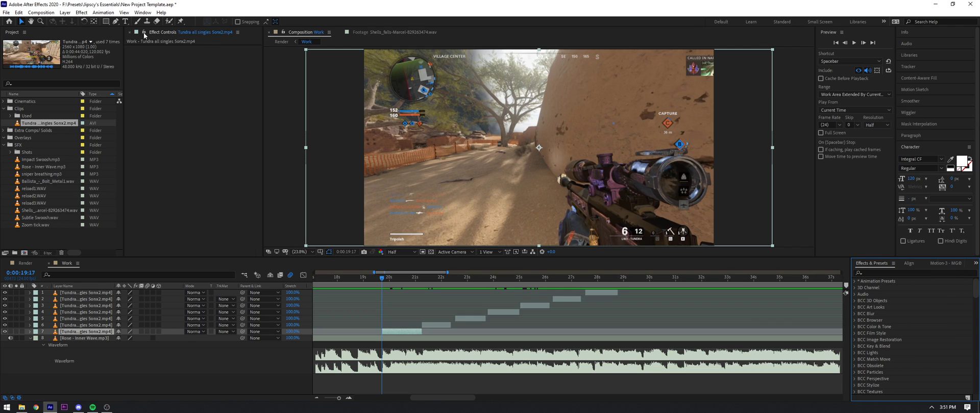
left_click(898, 273)
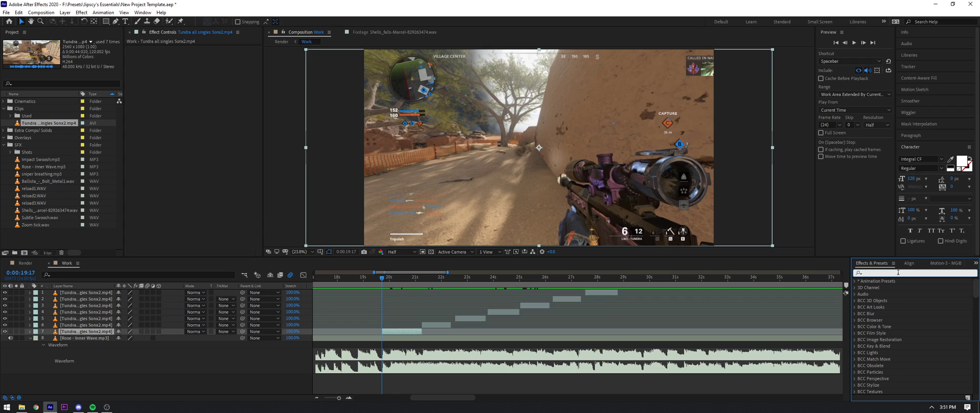
type("twixtor")
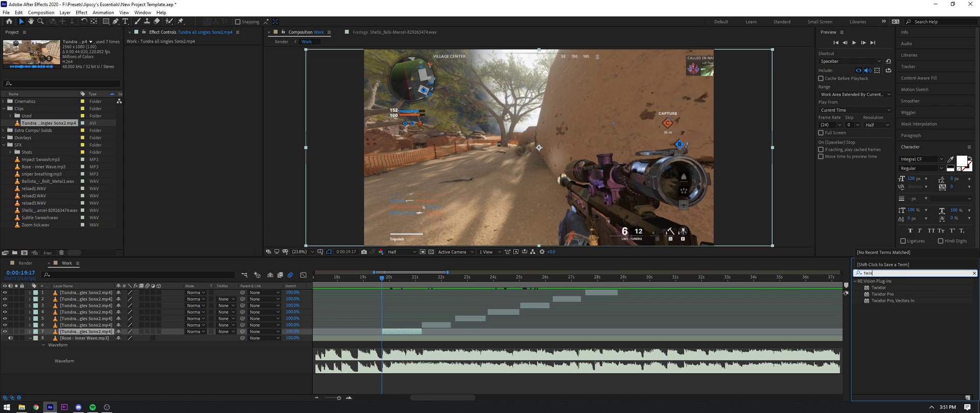
double_click(889, 295)
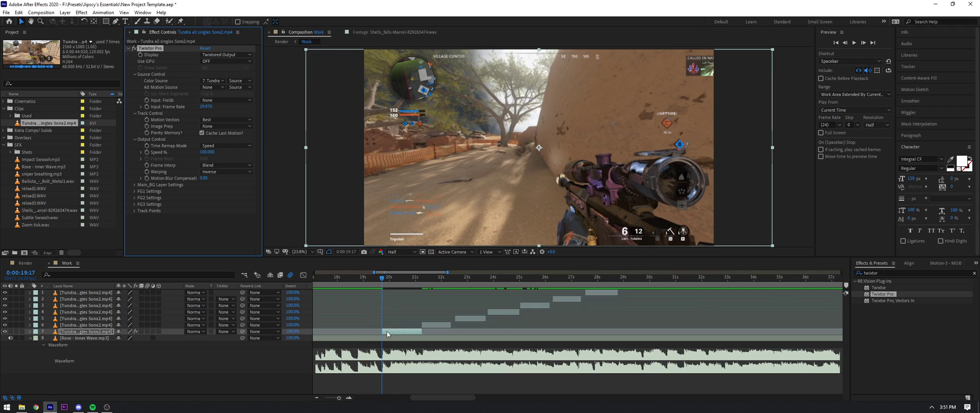
- Set Twixtor Pro's input frame rate to 60
scroll(387, 335, "up", 3)
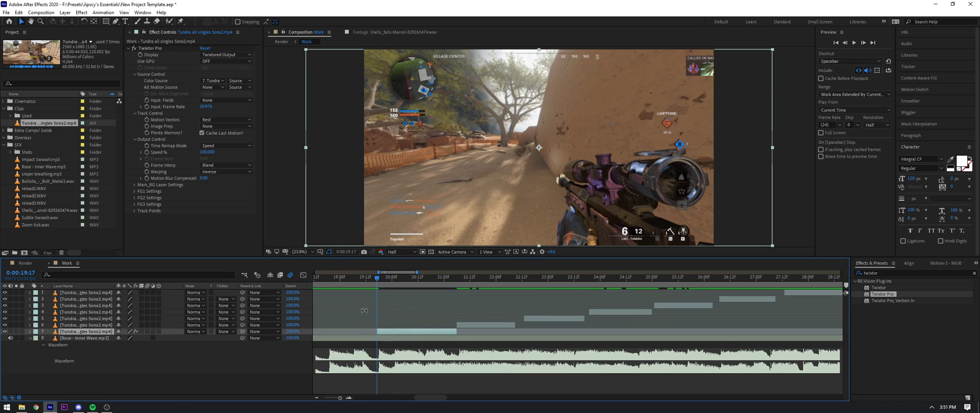
left_click(206, 107)
type("60")
key("Return")
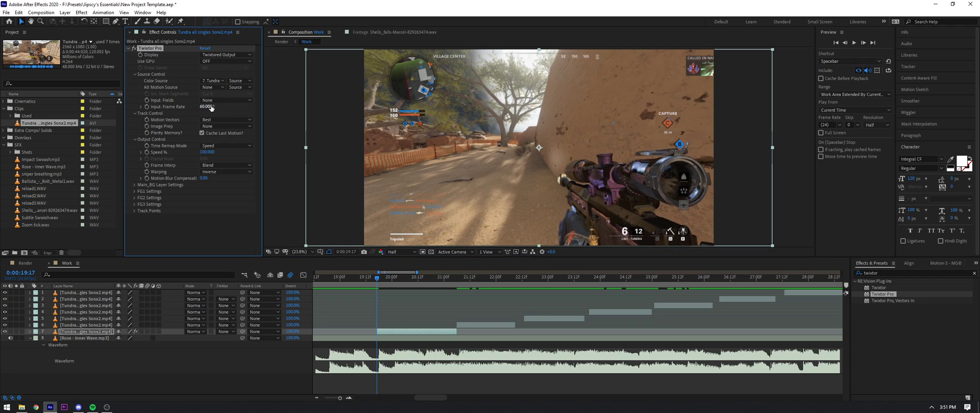
- Set Twixtor Pro to No Motion Vectors, Contrast/Edge Enhance image prep, Nearest frame interpolation and Inverse w/ Smart Blend warping
left_click(202, 107)
type("60")
key("Return")
left_click(202, 107)
type("60")
key("Return")
left_click(202, 106)
key("Return")
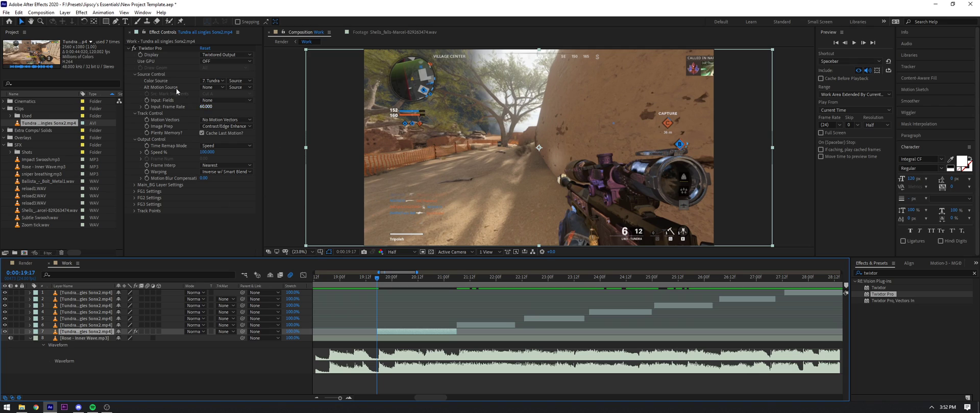
- Set the input frame rate to 120, then keyframe Speed % at 0:00:19:17 and reveal the keyframe under the layer
left_click(205, 107)
type("120")
key("Return")
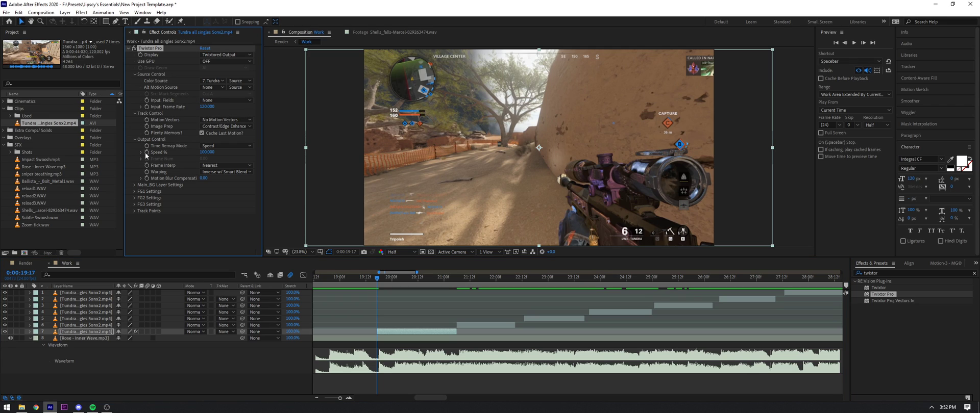
key("u")
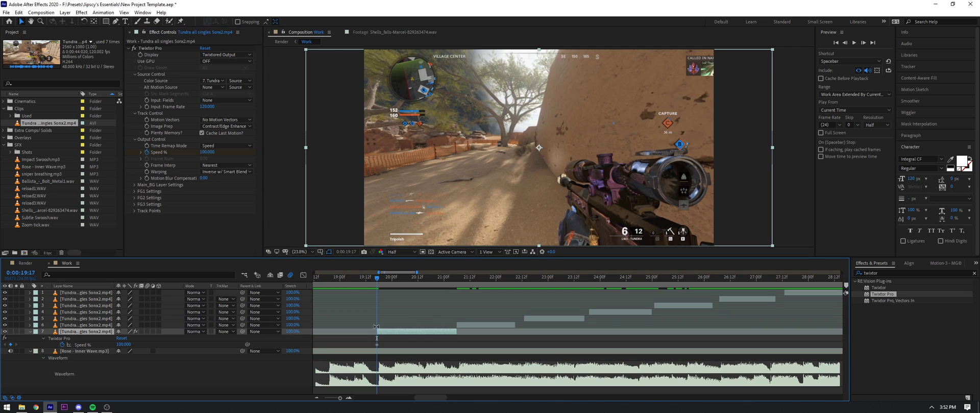
- Play the start of the first gameplay segment from 0:00:19:16 to check it against the music beat
scroll(378, 330, "up", 1)
left_click(380, 283)
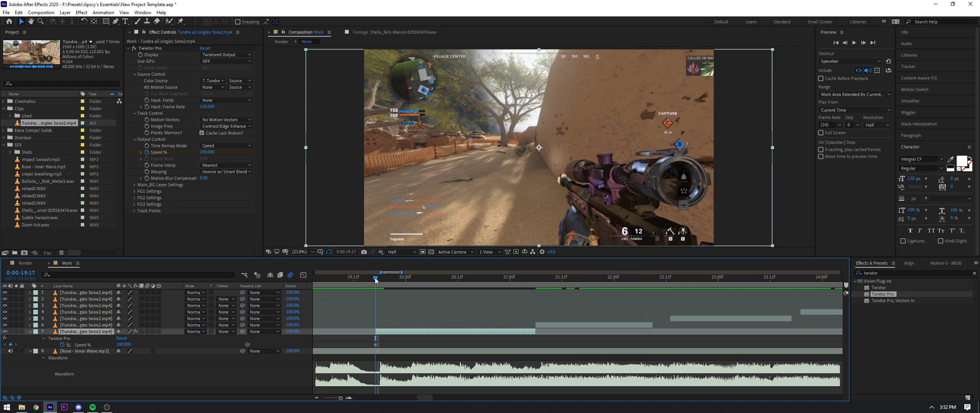
left_click(209, 152)
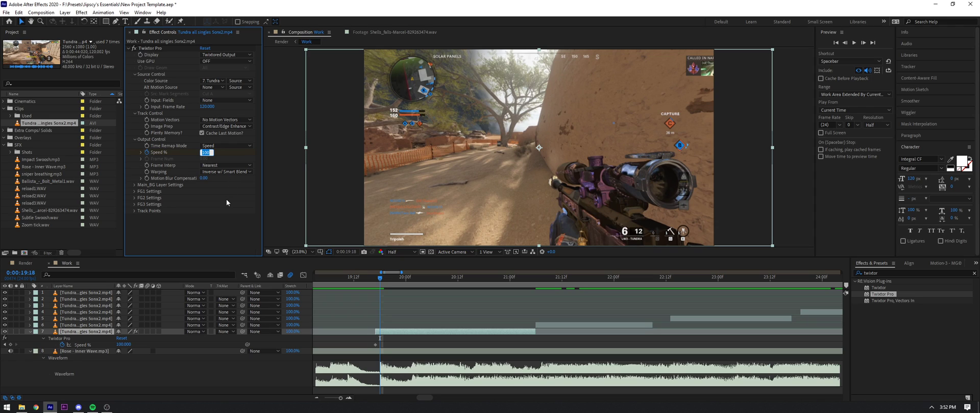
left_click(370, 278)
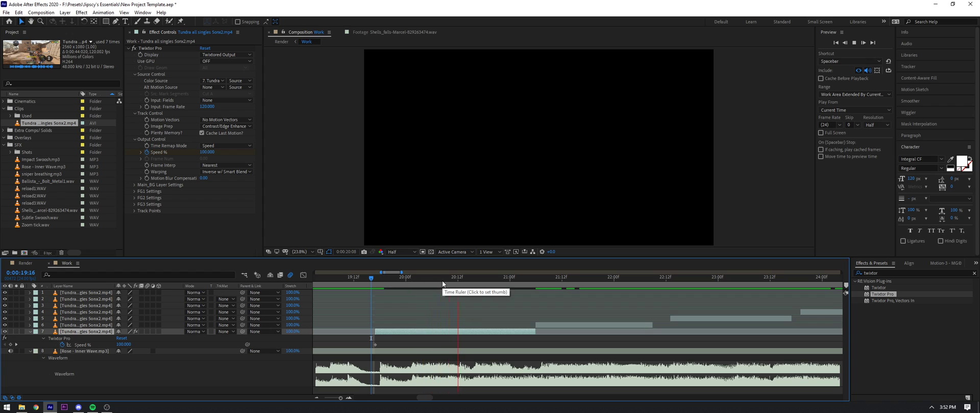
key("space")
- Add a Twixtor Pro Speed % keyframe of 300 at 0:00:19:18 and return to 0:00:19:14 before the segment
left_click(378, 277)
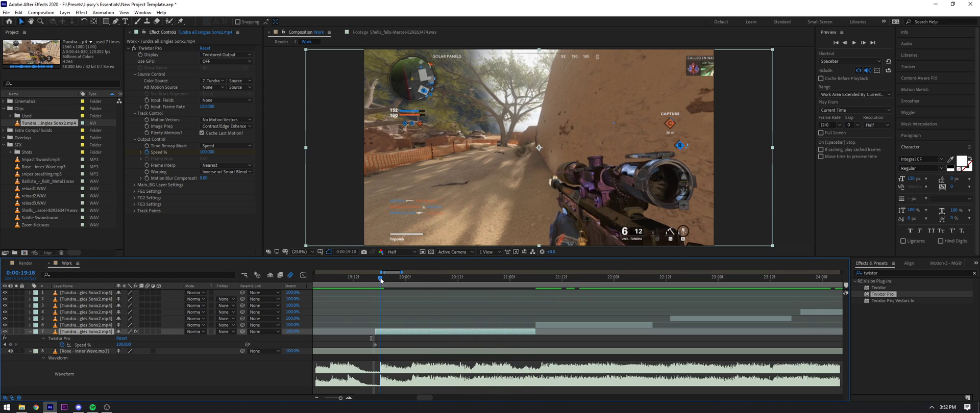
left_click(206, 152)
type("300")
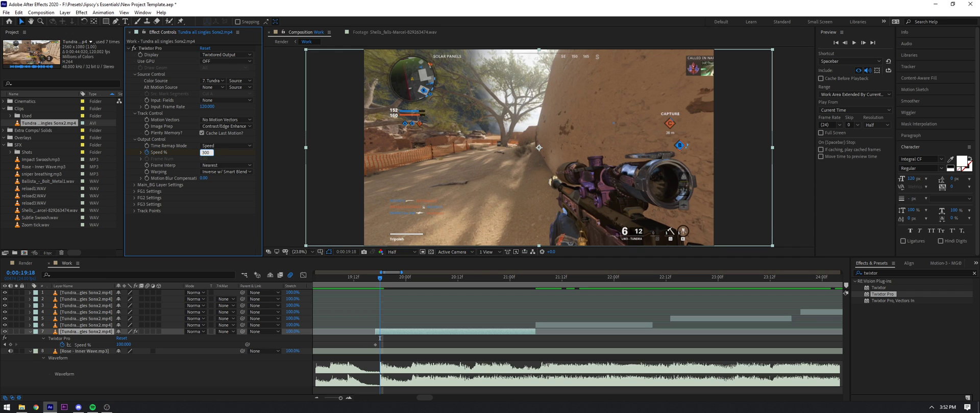
key("Return")
left_click(361, 277)
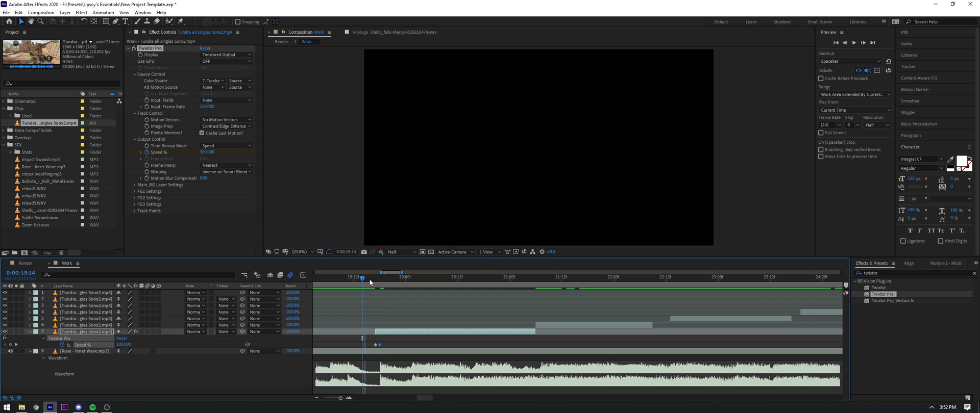